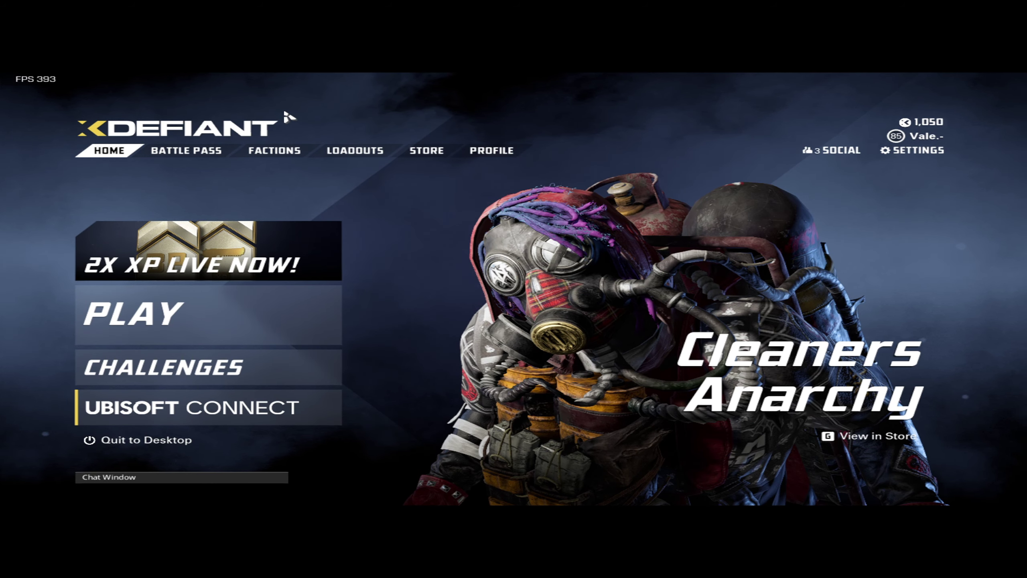
# Open the game settings and review all the Gameplay & UI options, from field of view through the overlay settings.
pyautogui.click(917, 150)
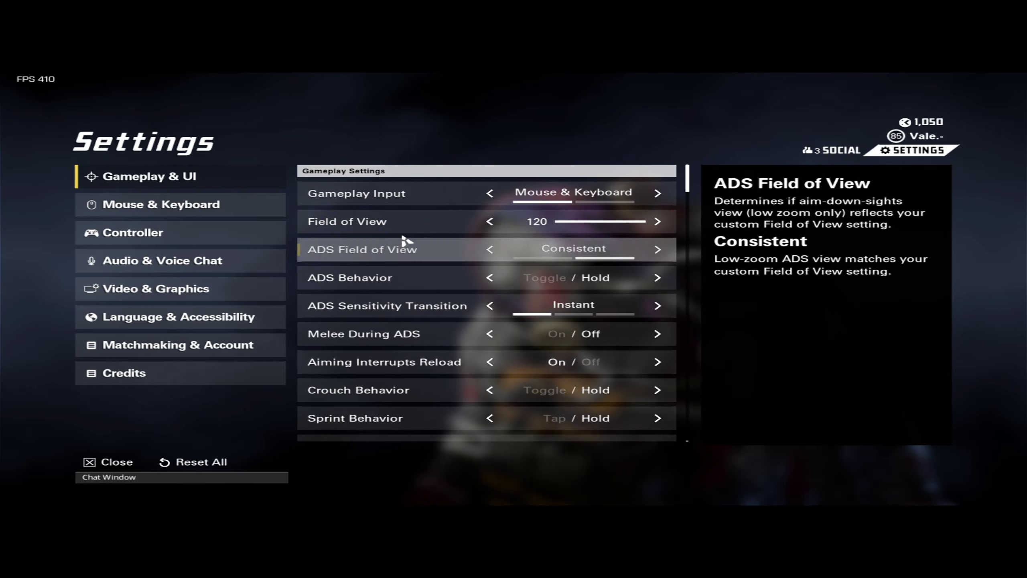
pyautogui.scroll(-3, 420, 239)
pyautogui.scroll(-8, 421, 243)
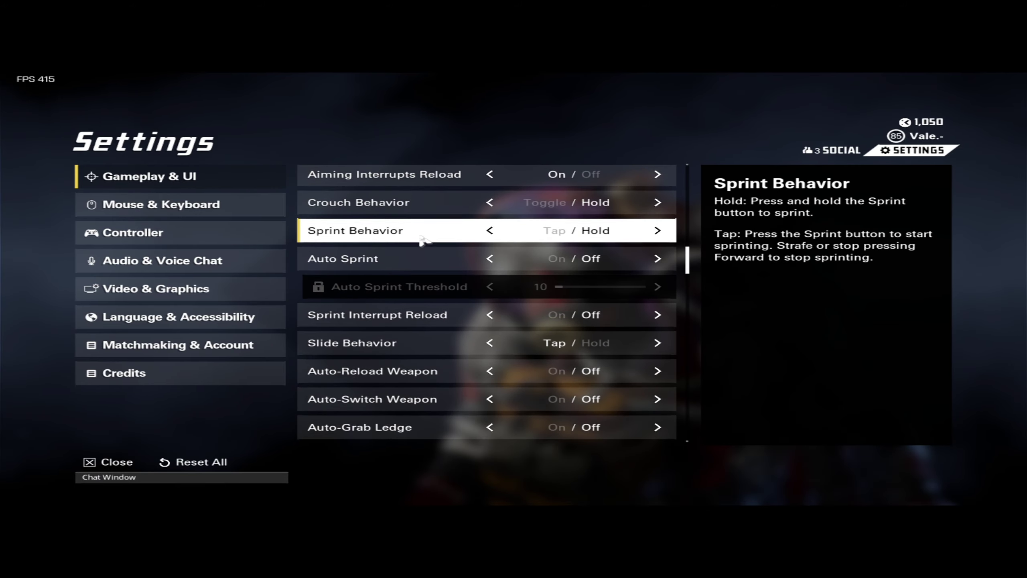
pyautogui.scroll(-9, 422, 241)
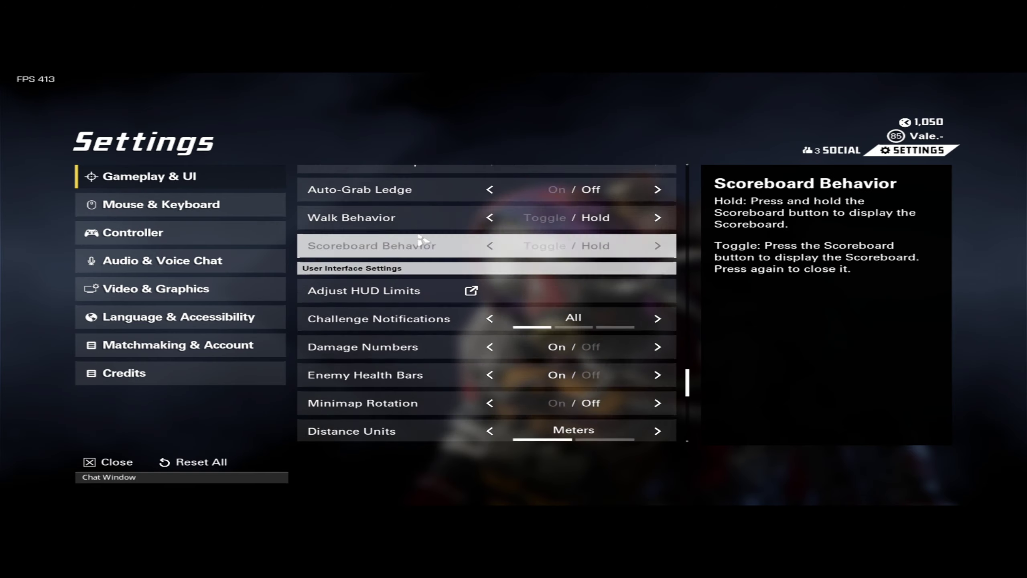
pyautogui.scroll(-2, 421, 239)
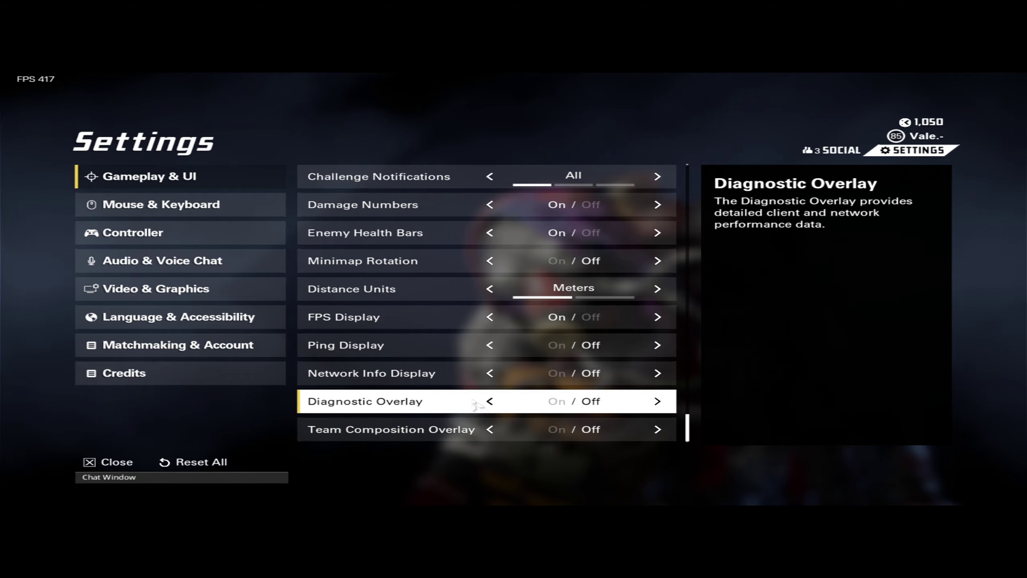
# Review the Mouse & Keyboard settings, from mouse sensitivity and ADS multipliers through the complete list of key bindings.
pyautogui.click(160, 206)
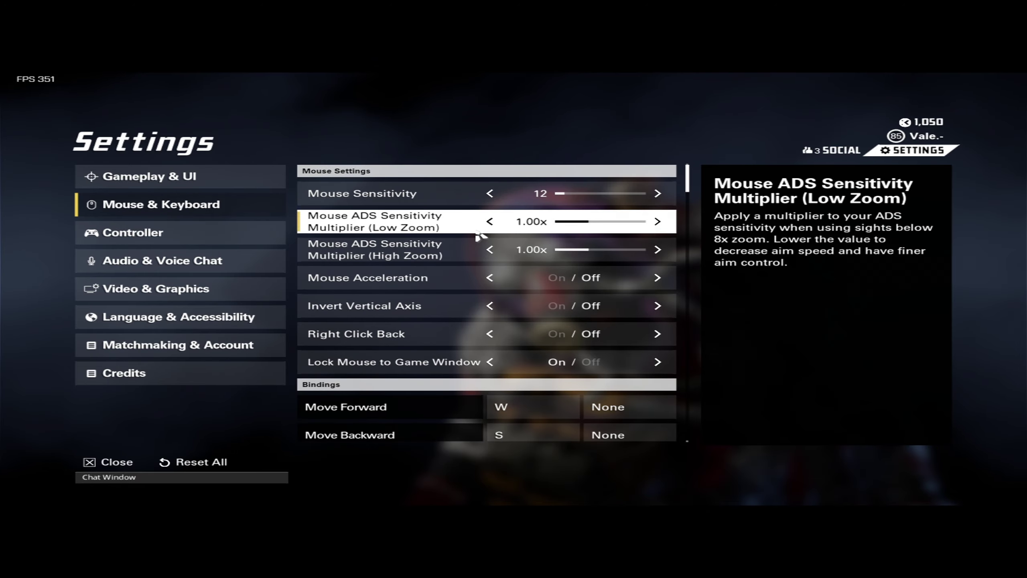
pyautogui.scroll(-5, 445, 234)
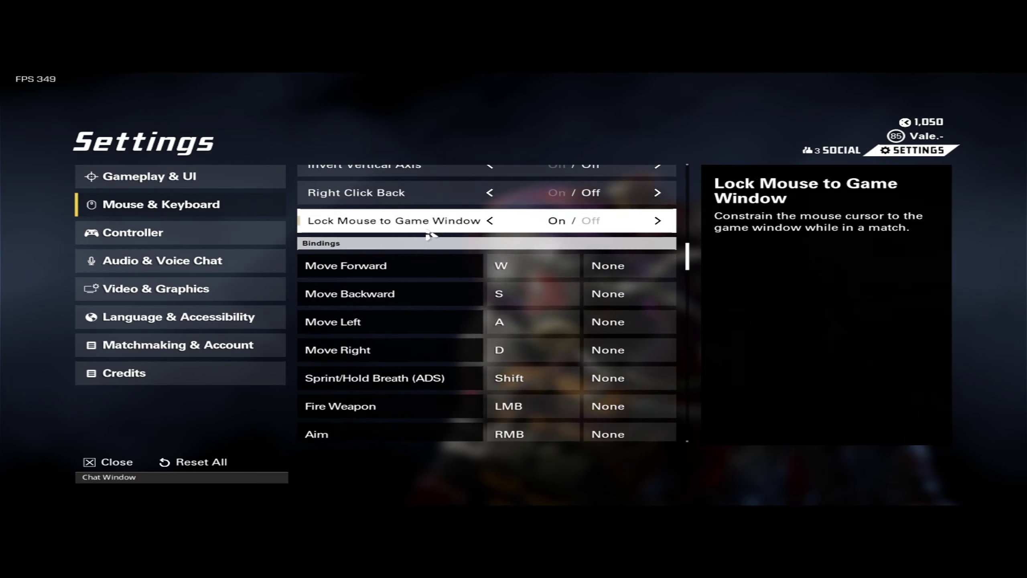
pyautogui.scroll(-14, 427, 235)
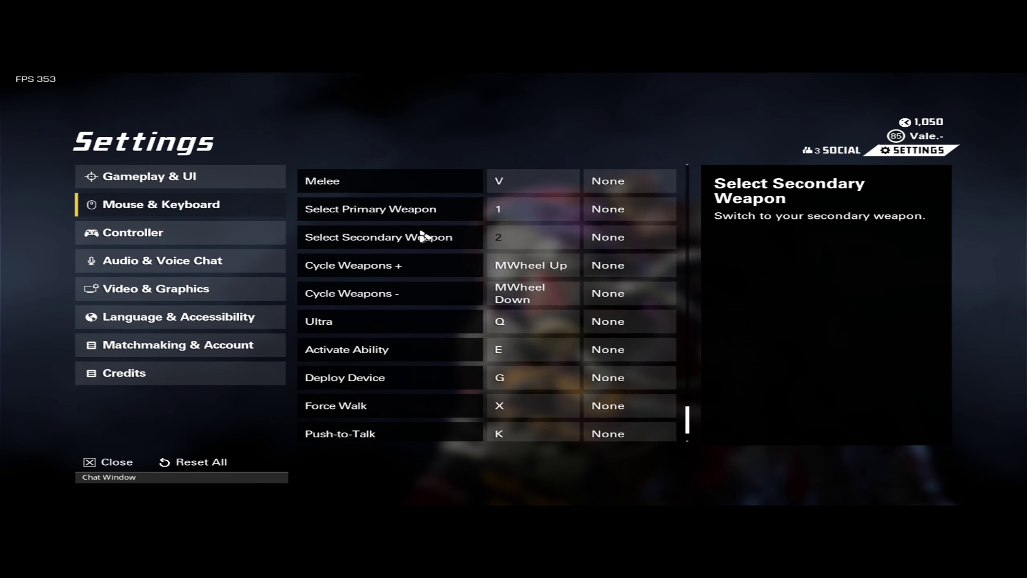
pyautogui.scroll(-11, 420, 237)
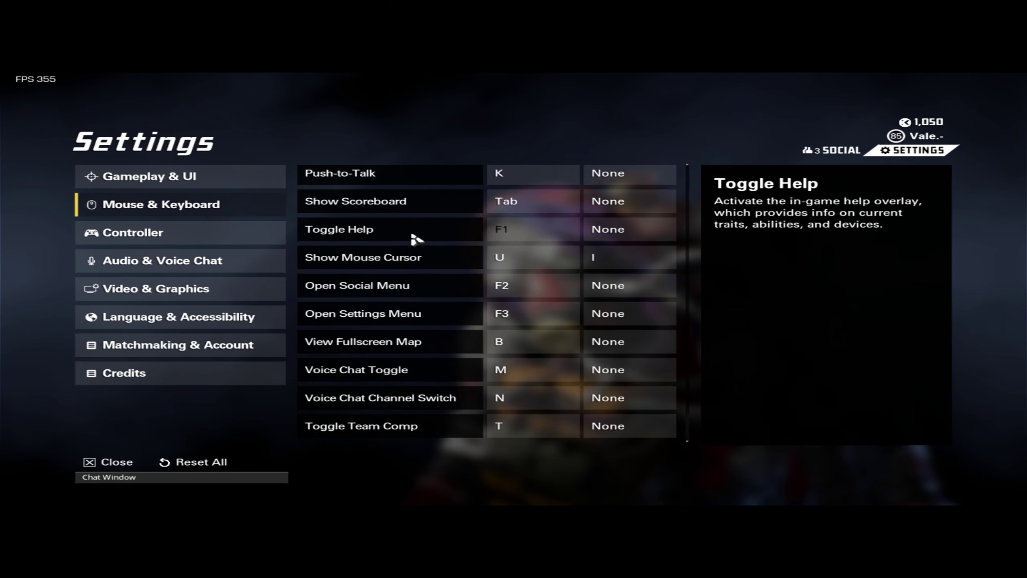
# Review the Audio & Voice Chat settings, covering the volume levels, voice chat channel and microphone options.
pyautogui.click(182, 242)
pyautogui.click(192, 264)
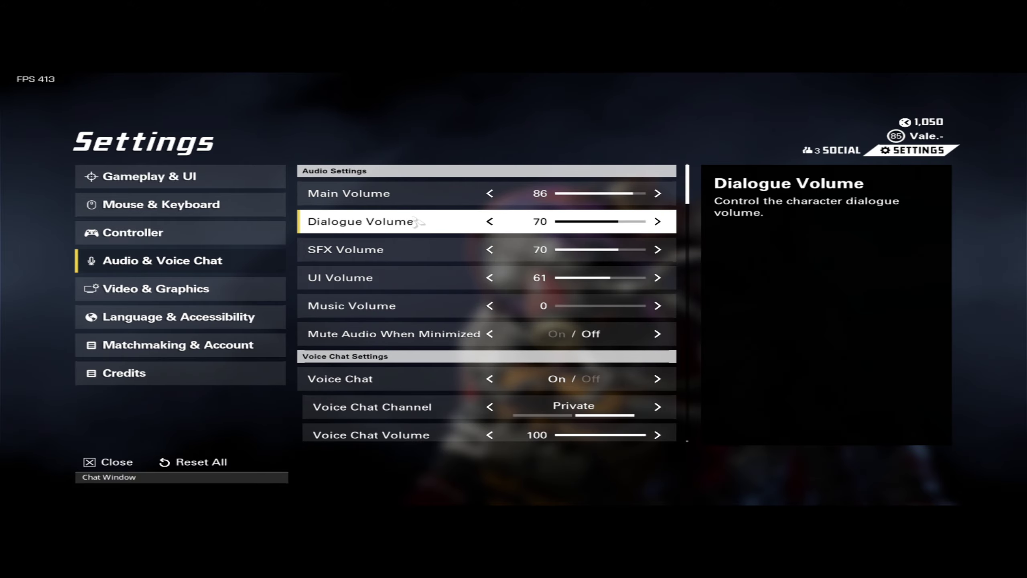
pyautogui.scroll(-4, 417, 221)
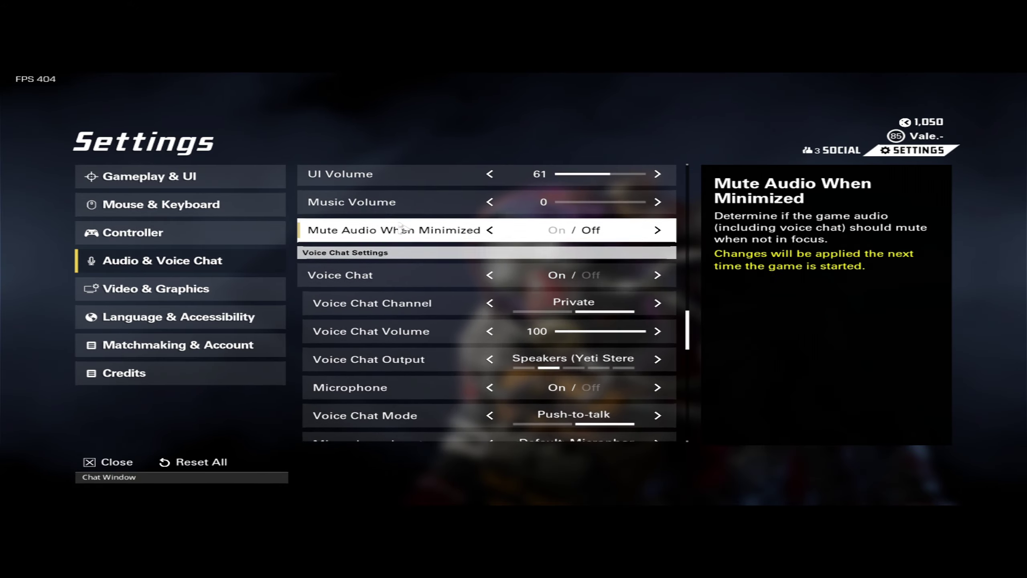
pyautogui.scroll(-3, 400, 228)
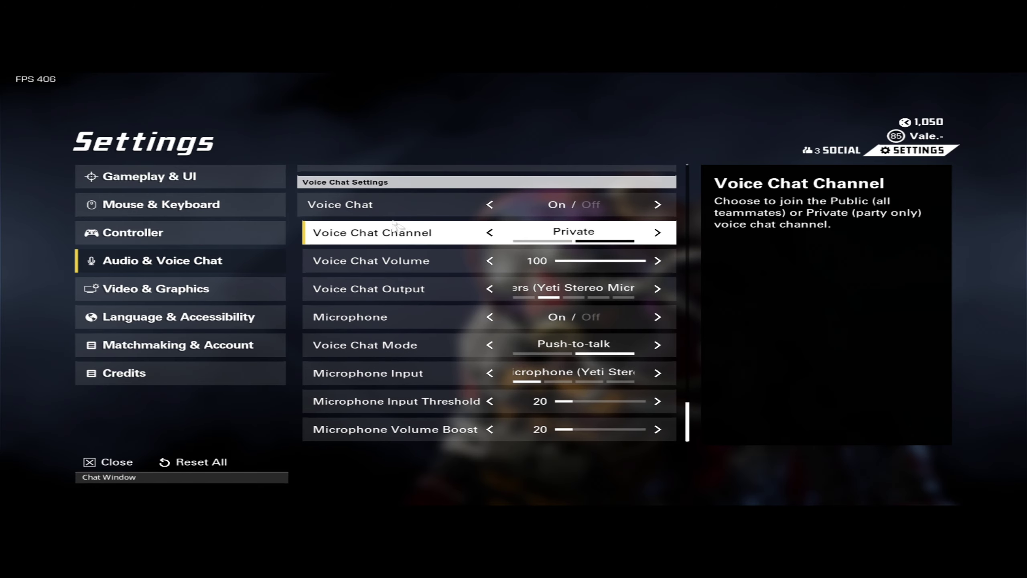
# Review the Video & Graphics settings, from display mode, resolution and latency options through the individual graphics quality options.
pyautogui.click(175, 288)
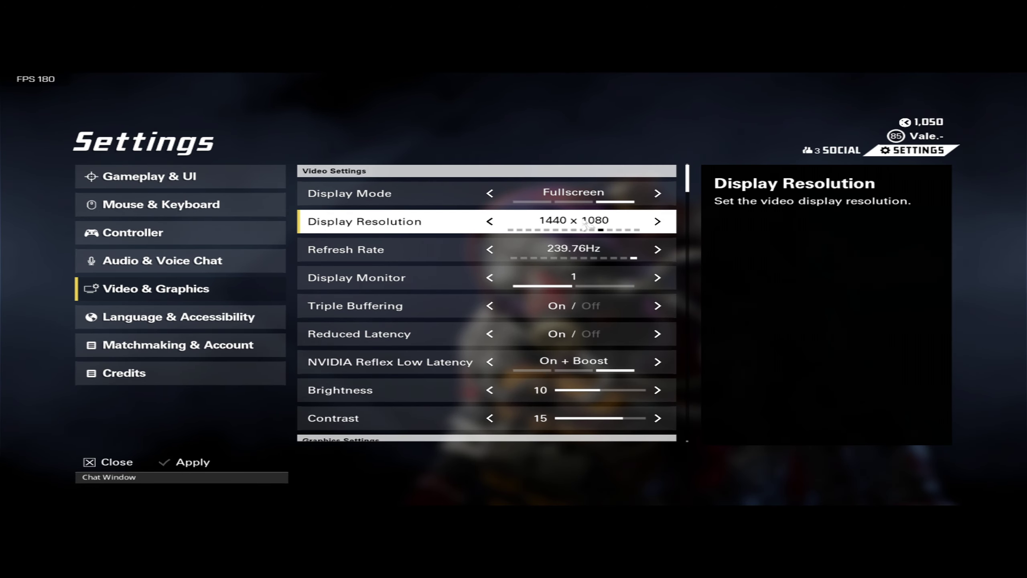
pyautogui.scroll(-4, 405, 259)
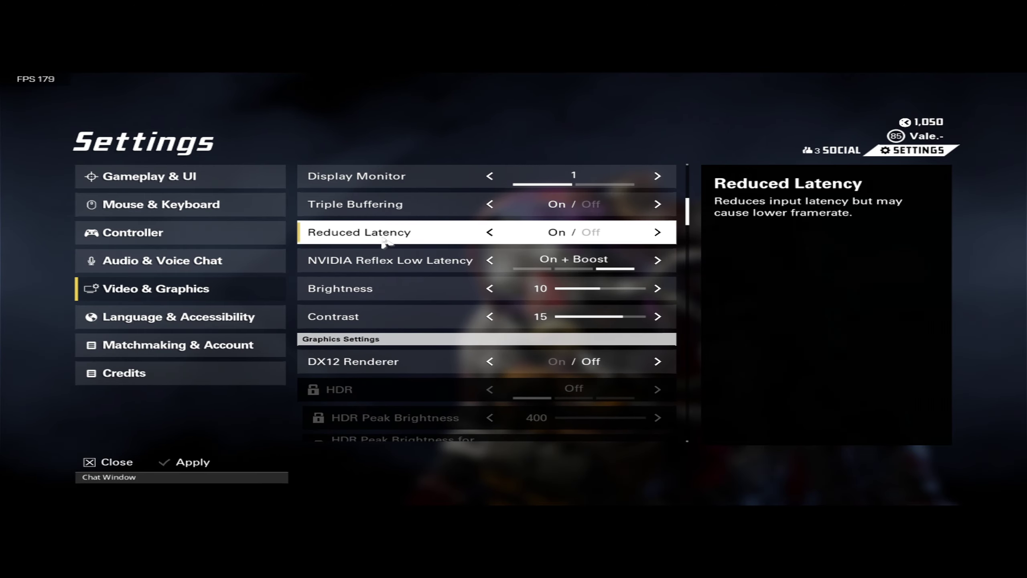
pyautogui.scroll(-4, 395, 243)
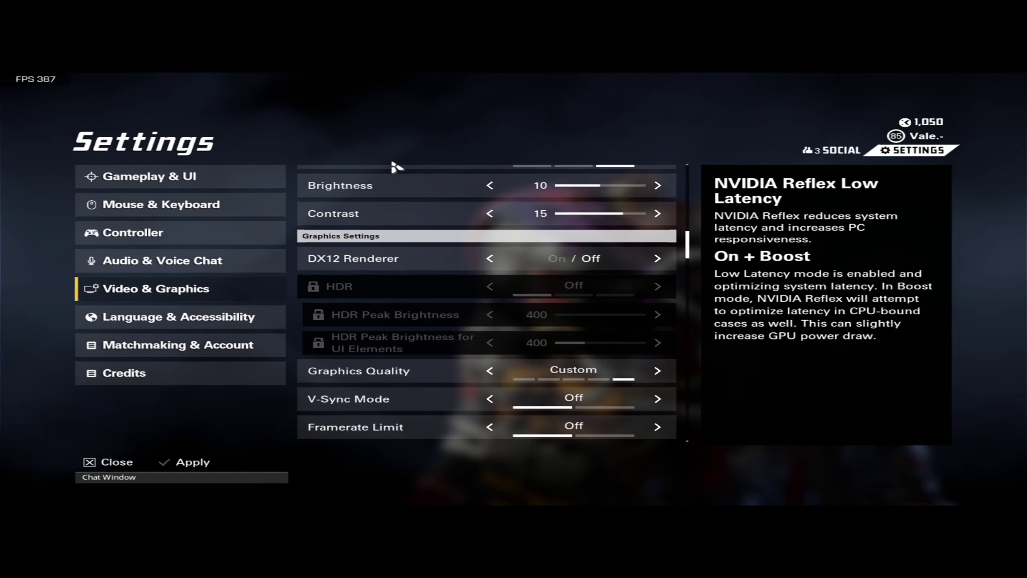
pyautogui.scroll(-10, 396, 225)
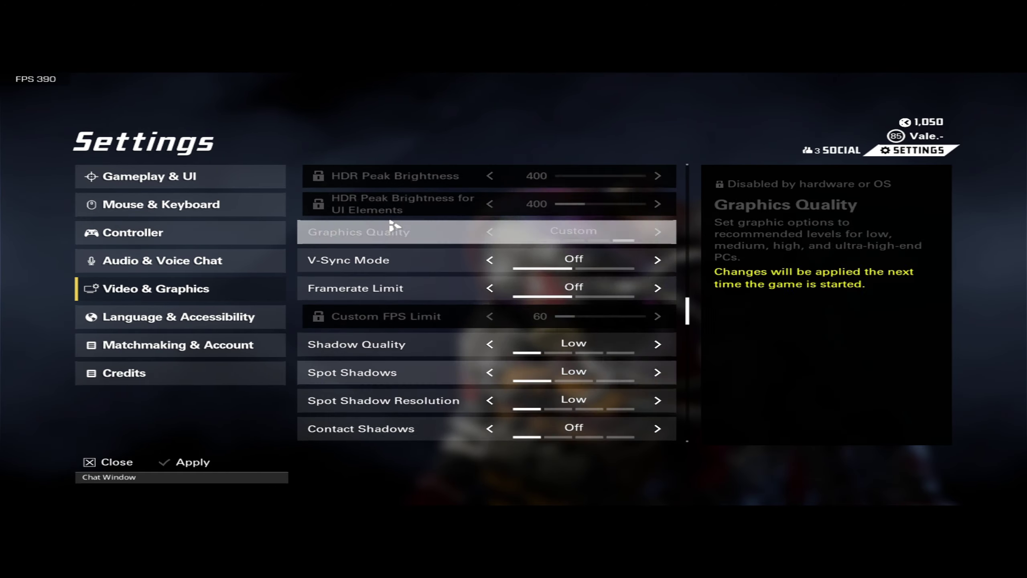
pyautogui.scroll(-9, 393, 227)
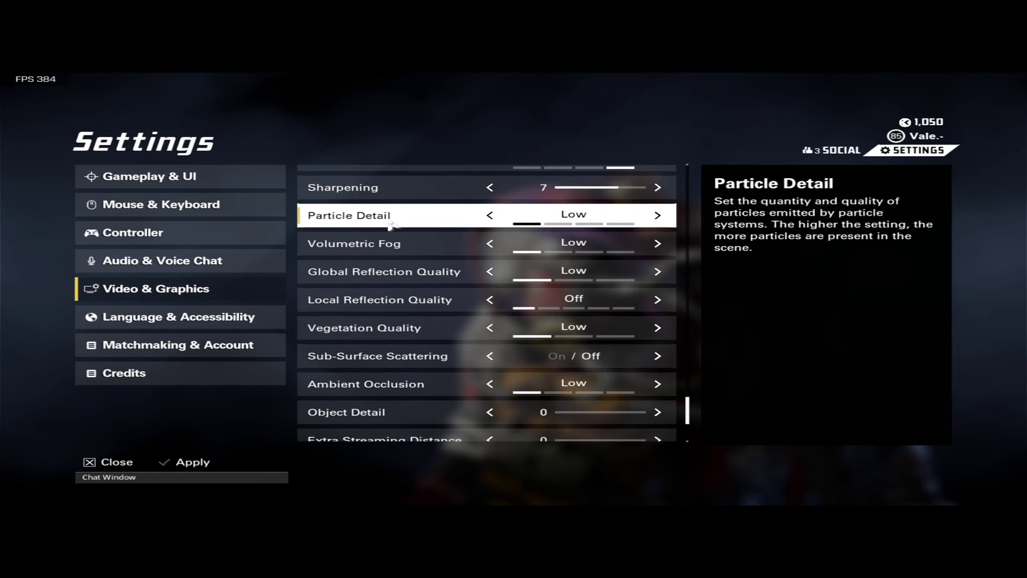
pyautogui.scroll(-1, 387, 232)
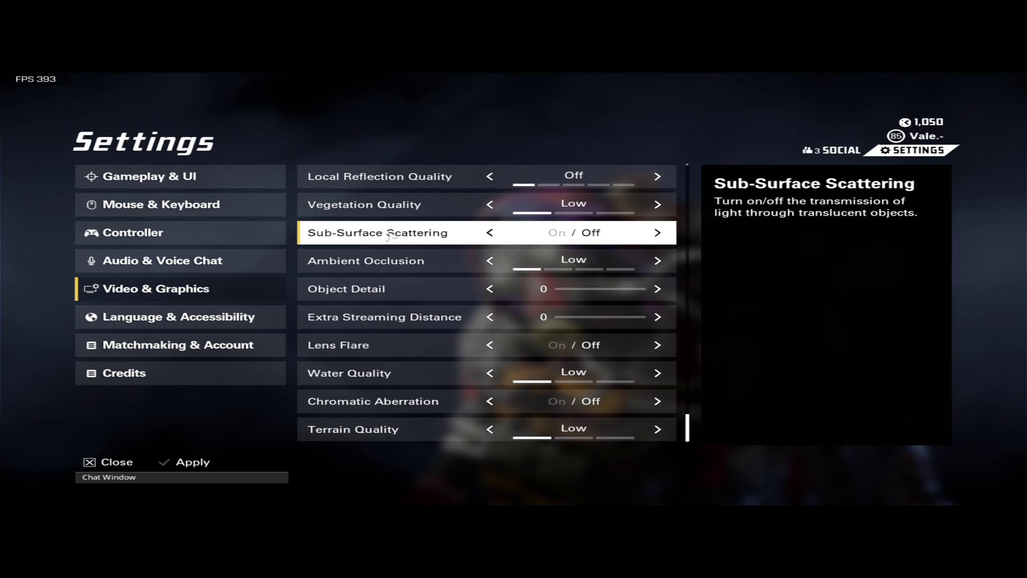
# Review the Language & Accessibility settings, including subtitles, Color Blind Mode, Flashbang Effect and the chat options.
pyautogui.click(210, 322)
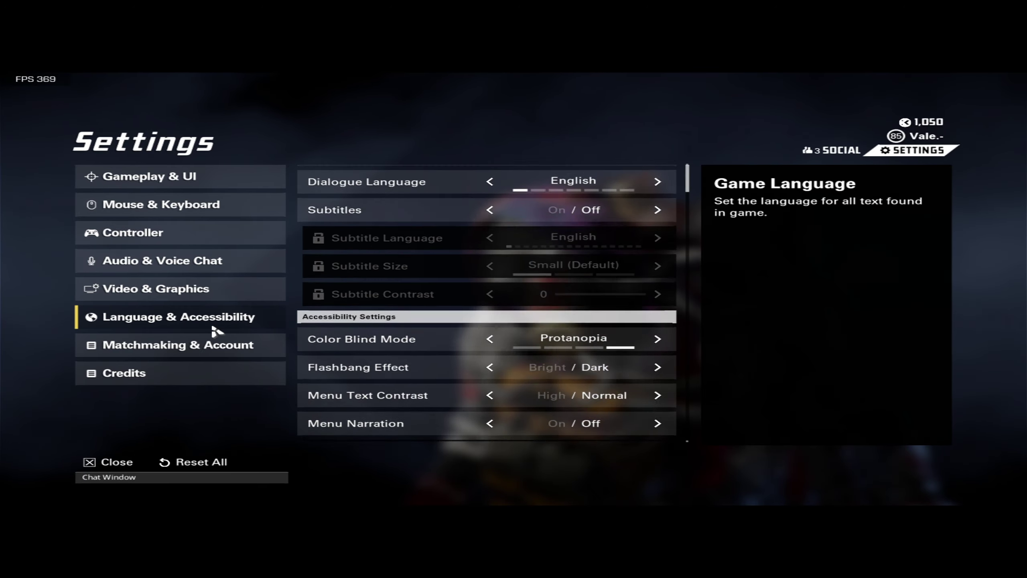
pyautogui.scroll(2, 429, 280)
pyautogui.scroll(-5, 444, 253)
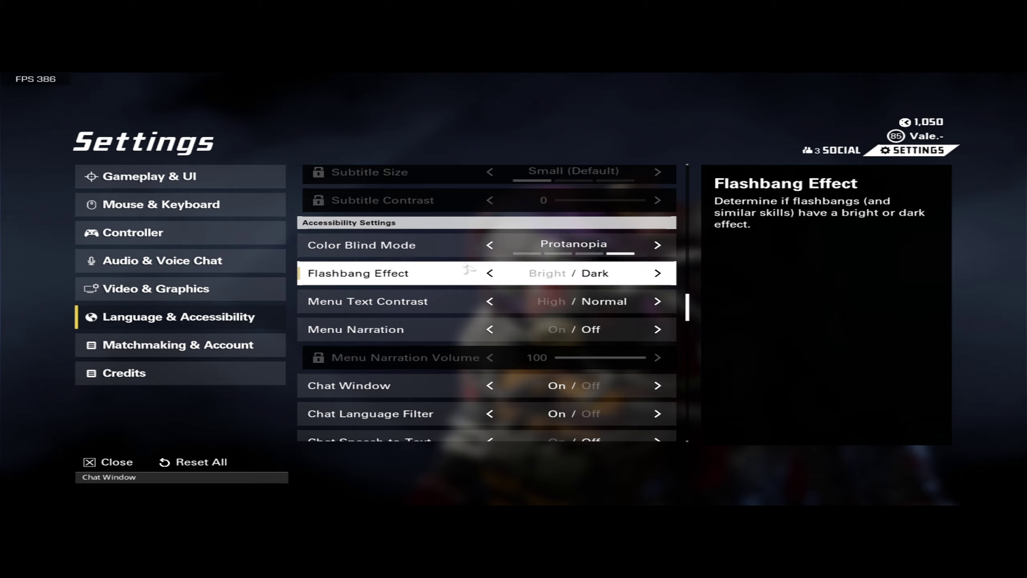
pyautogui.scroll(-3, 422, 261)
pyautogui.scroll(3, 422, 261)
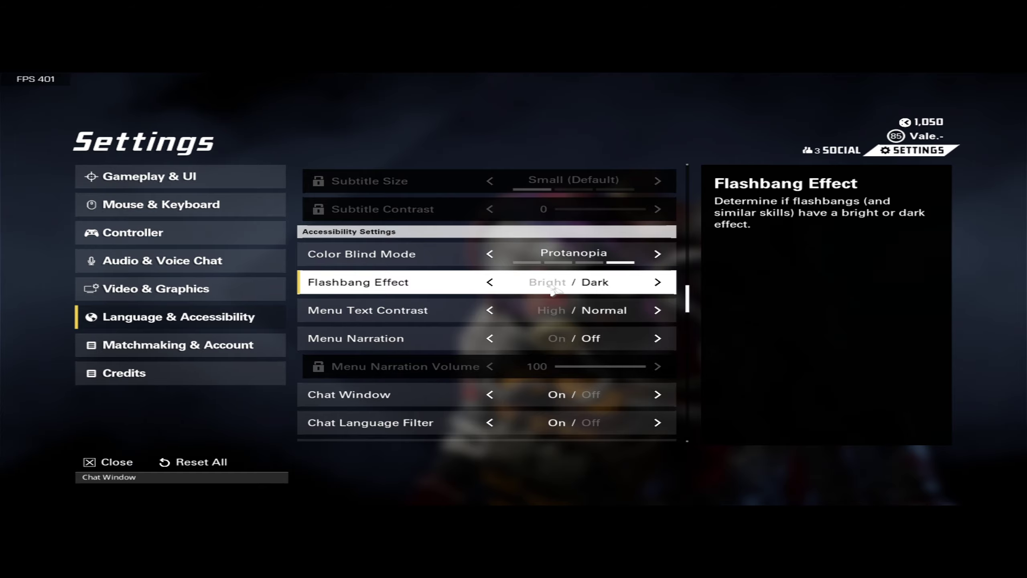
pyautogui.scroll(-4, 493, 283)
pyautogui.scroll(-1, 493, 261)
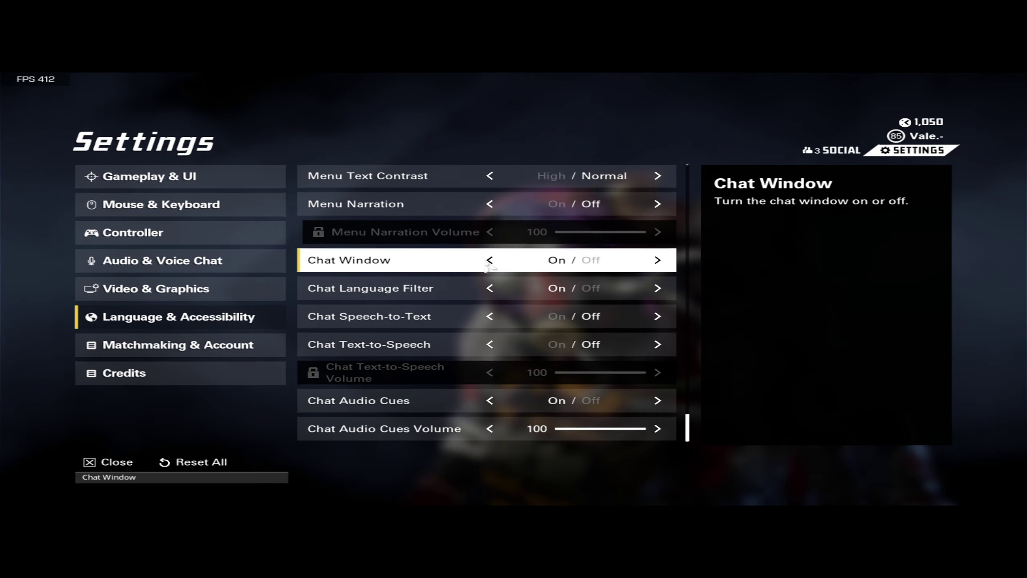
# Check the Matchmaking & Account settings for crossplay and input-based matchmaking, and return to the game's home screen.
pyautogui.click(220, 352)
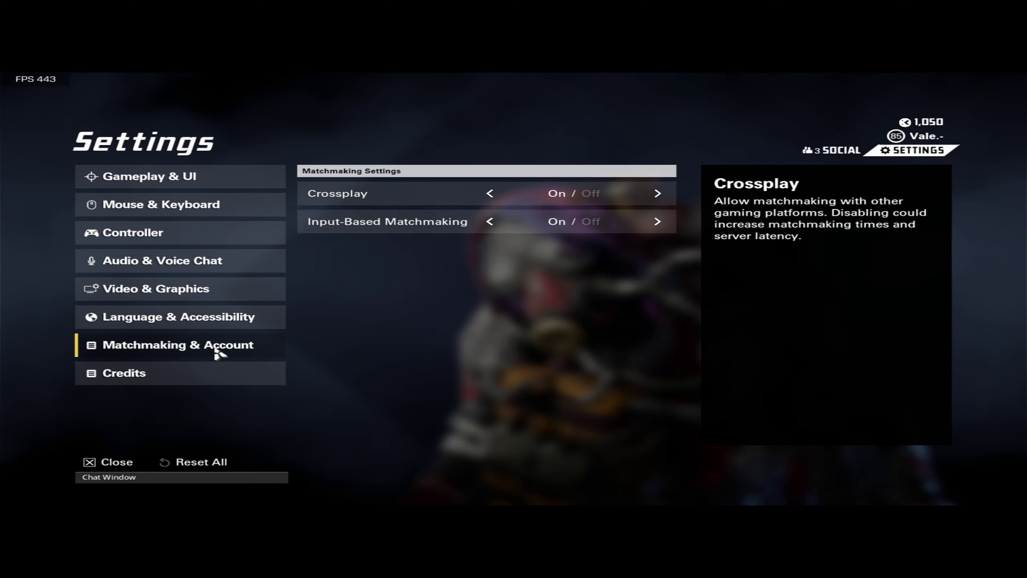
pyautogui.click(204, 371)
pyautogui.press('Escape')
pyautogui.press('Escape')
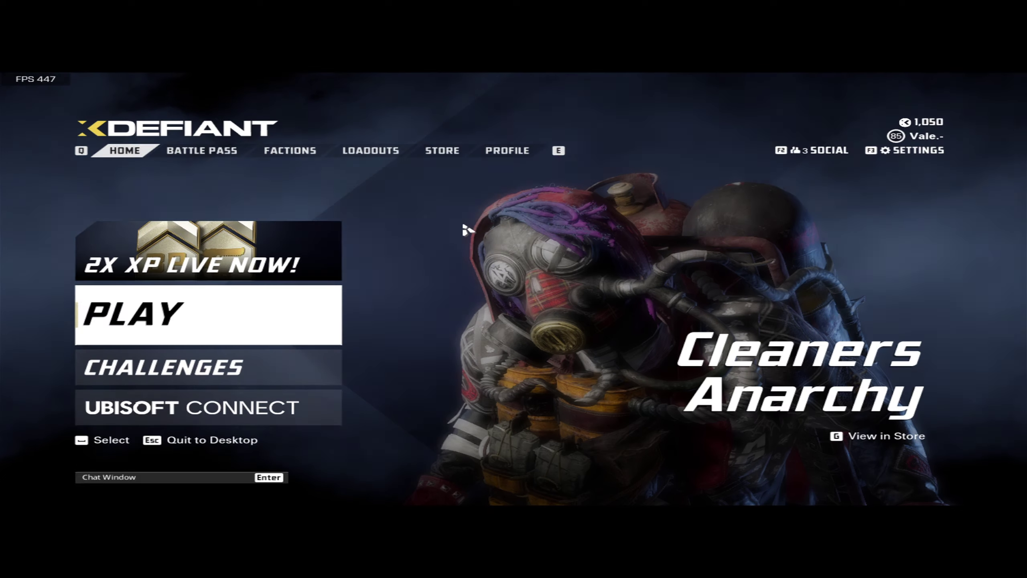
# Switch to Task Manager, check the Disable fullscreen optimizations option in the XDefiant process's compatibility properties, and close the properties.
pyautogui.hotkey('alt', 'F4')
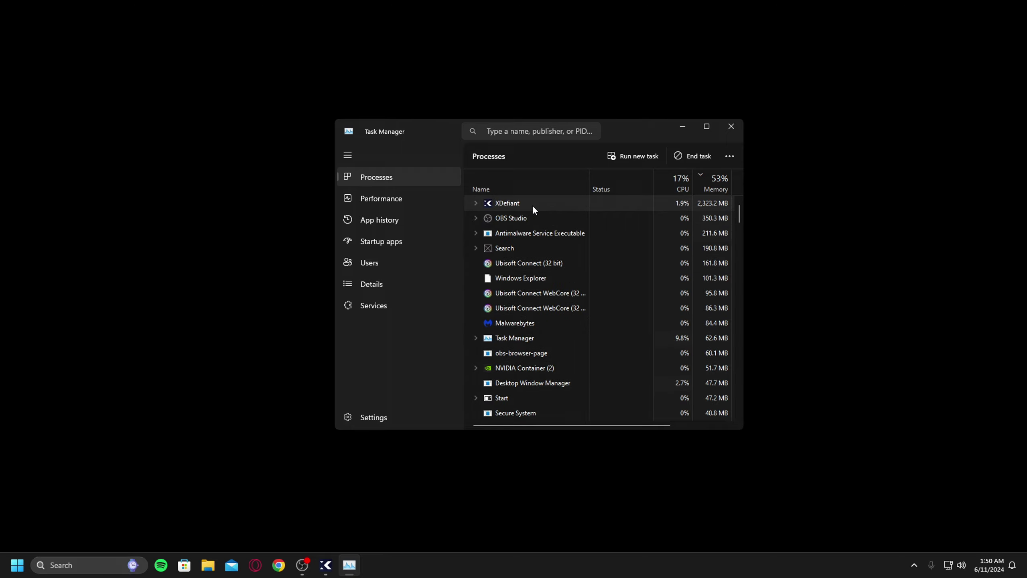
pyautogui.rightClick(526, 205)
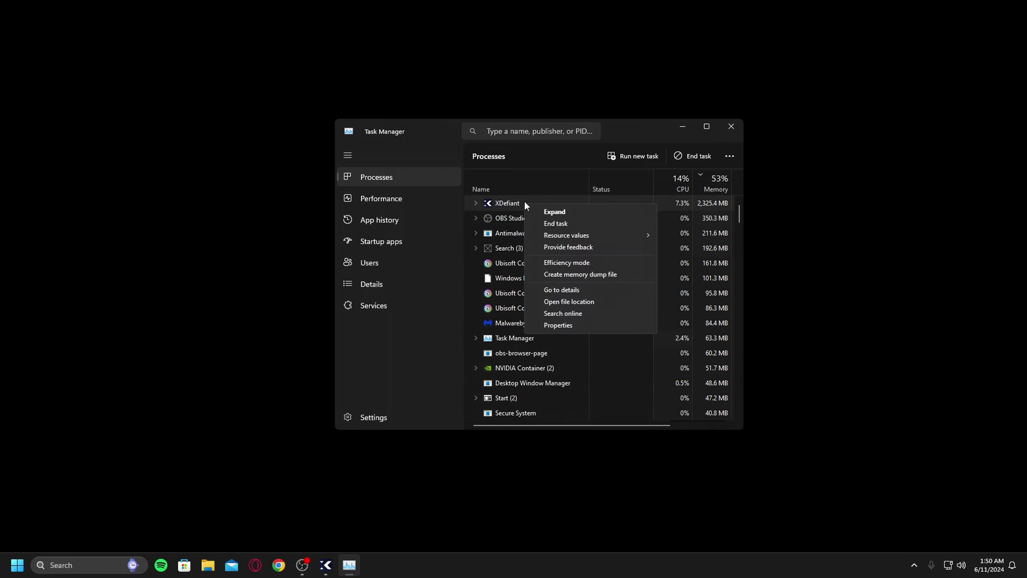
pyautogui.click(571, 325)
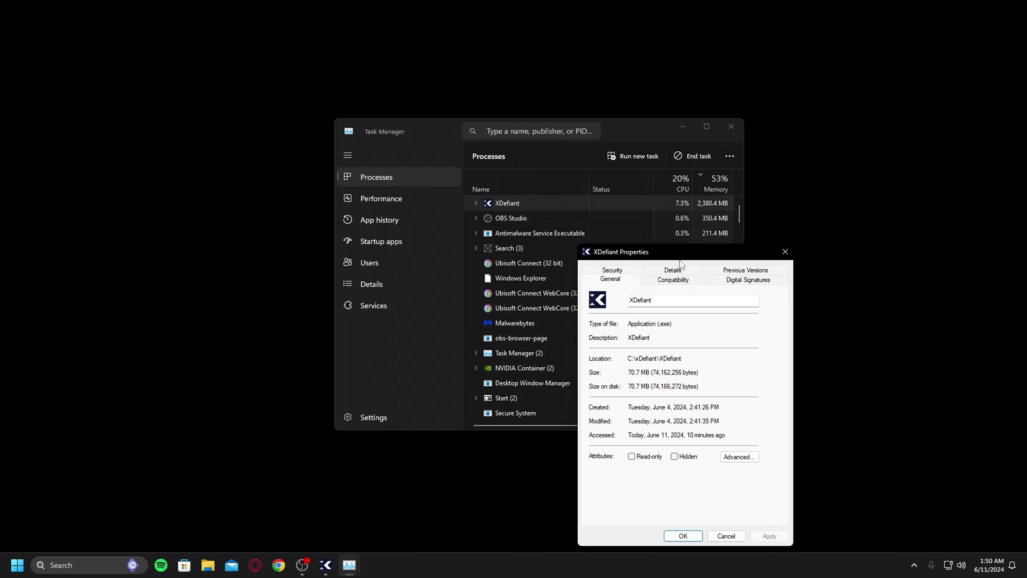
pyautogui.click(673, 280)
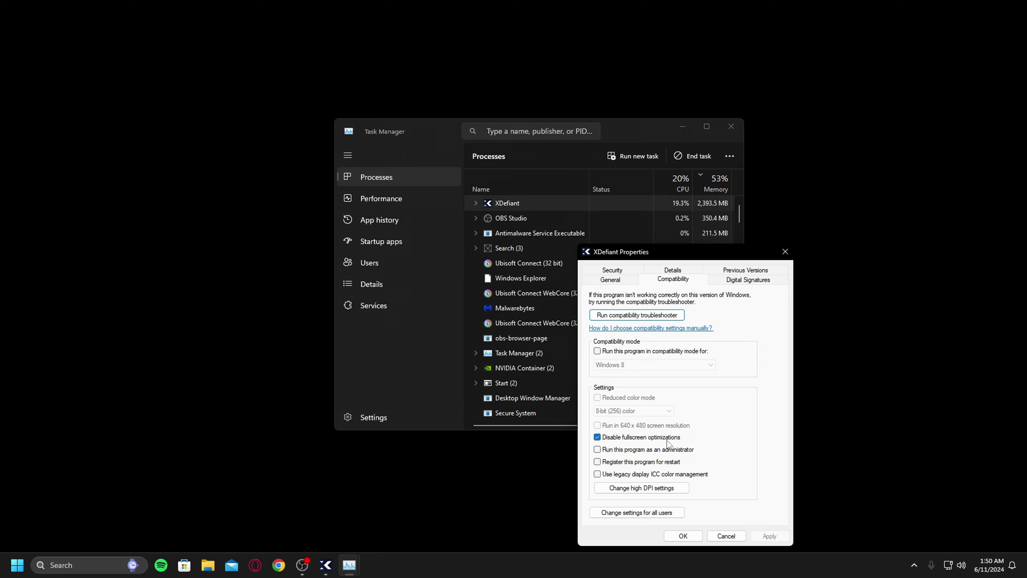
pyautogui.press('Return')
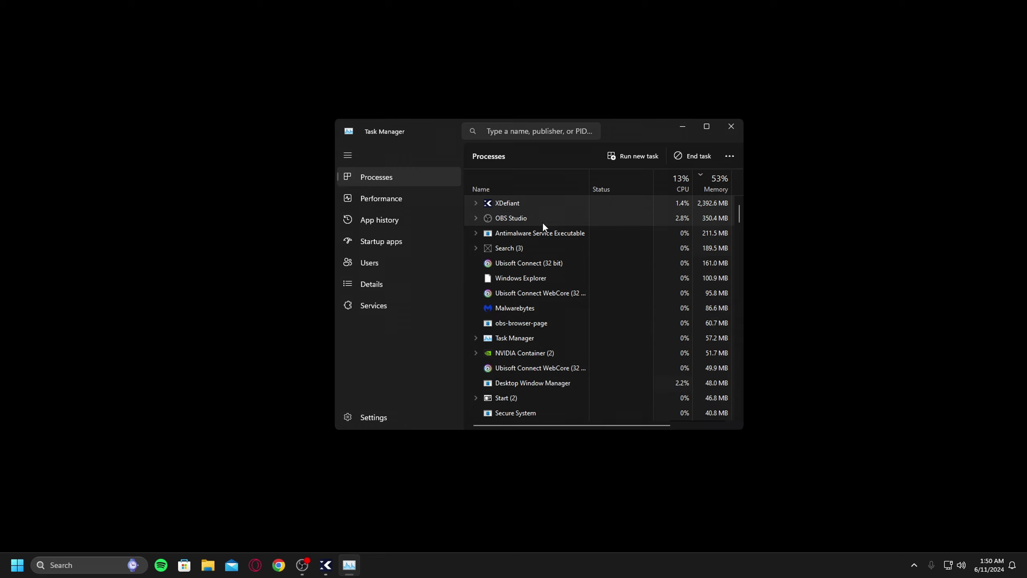